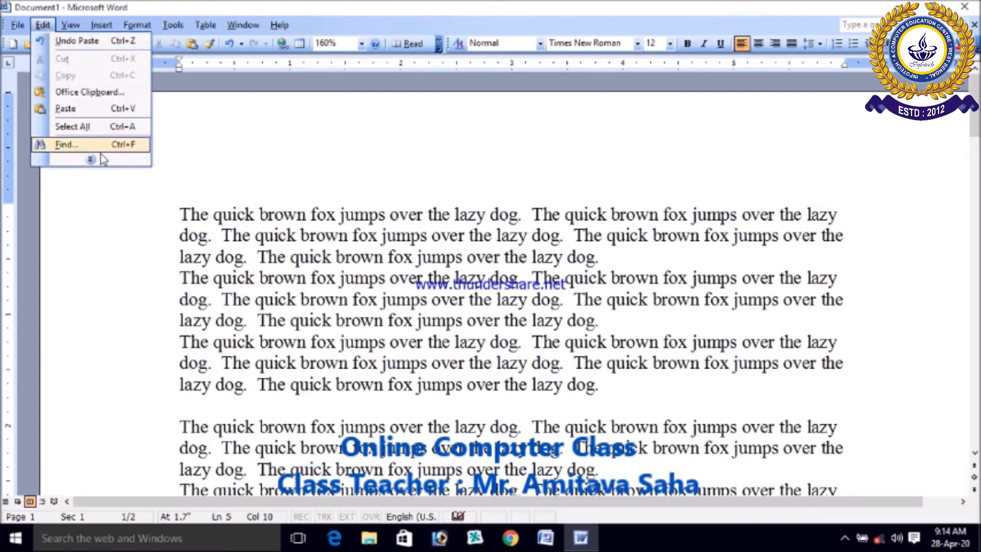
Step: Search the document for the word "dog" with Find, keeping the dialog clear of the text
{"action": "left_click", "coordinate": [97, 159]}
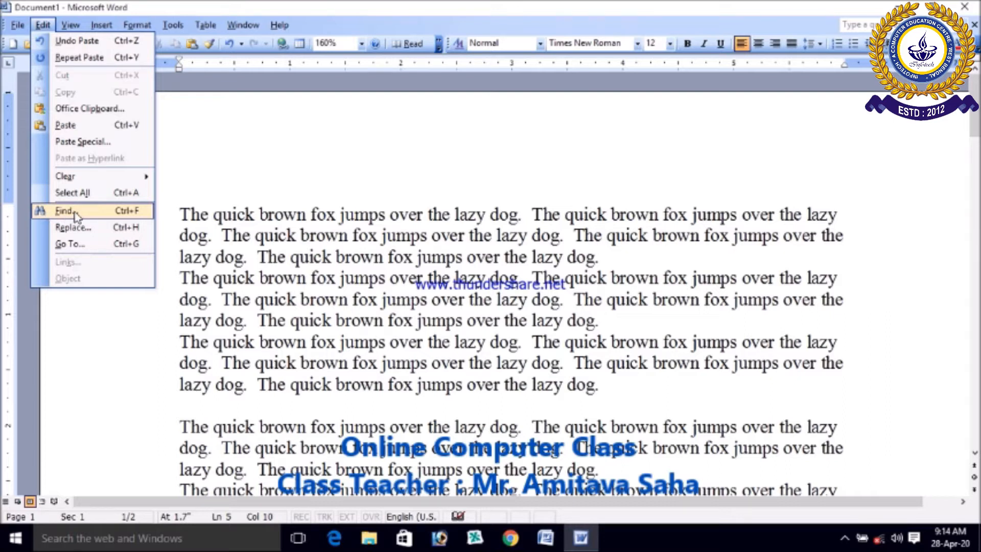
{"action": "left_click", "coordinate": [101, 213]}
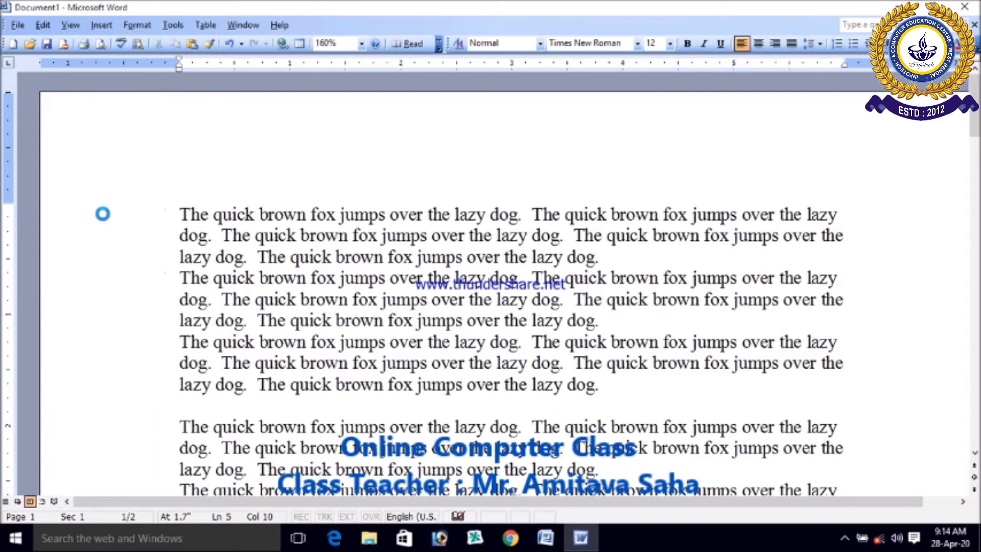
{"action": "left_click_drag", "start_coordinate": [440, 192], "coordinate": [429, 220]}
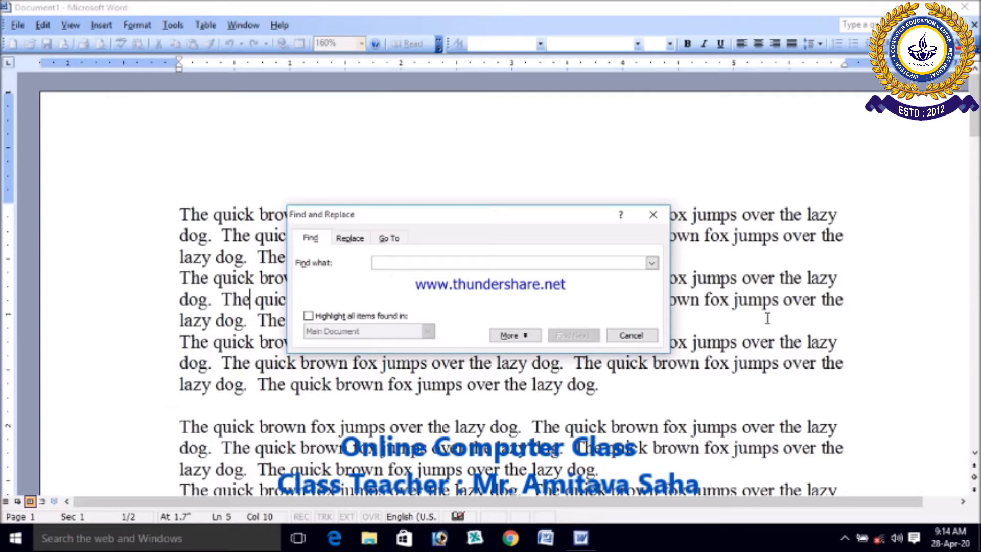
{"action": "type", "text": "g"}
{"action": "key", "text": "BackSpace"}
{"action": "type", "text": "dog"}
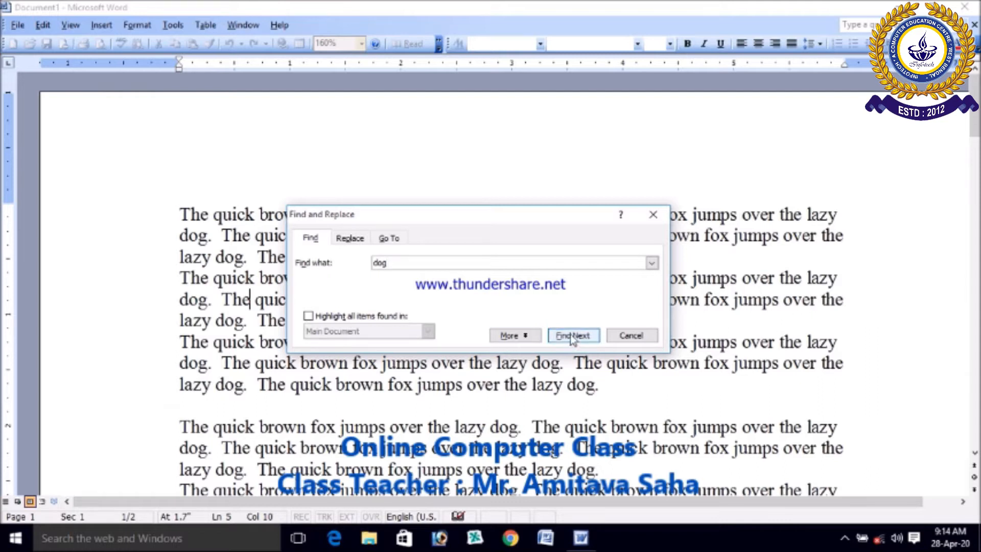
{"action": "left_click_drag", "start_coordinate": [527, 214], "coordinate": [641, 30]}
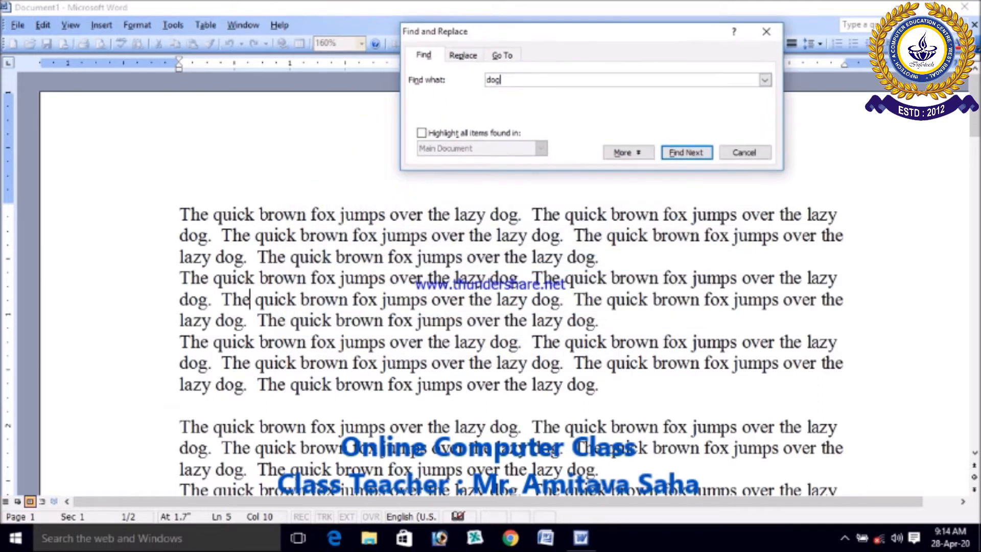
{"action": "left_click", "coordinate": [684, 151]}
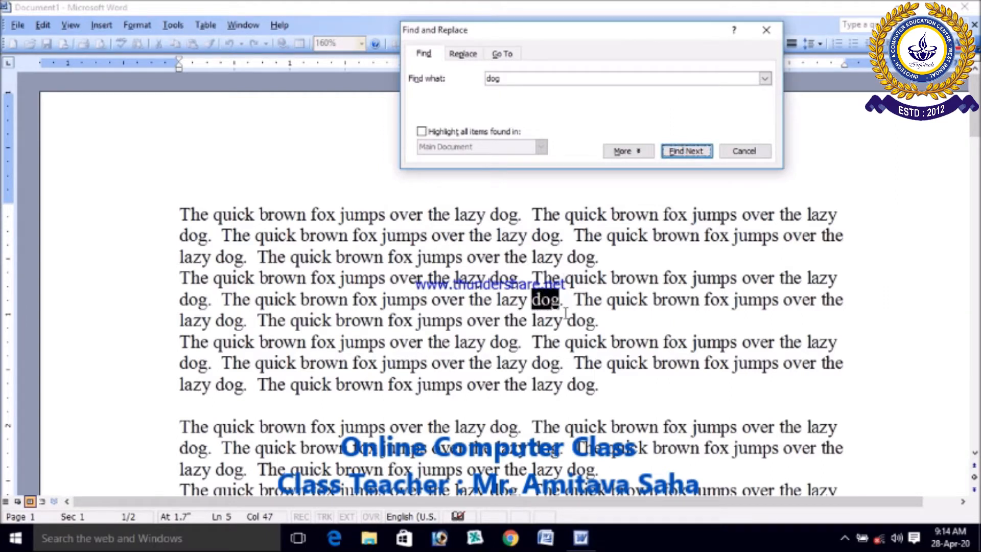
Step: Step through the further occurrences of "dog" one by one, then close the Find and Replace dialog
{"action": "left_click", "coordinate": [690, 152]}
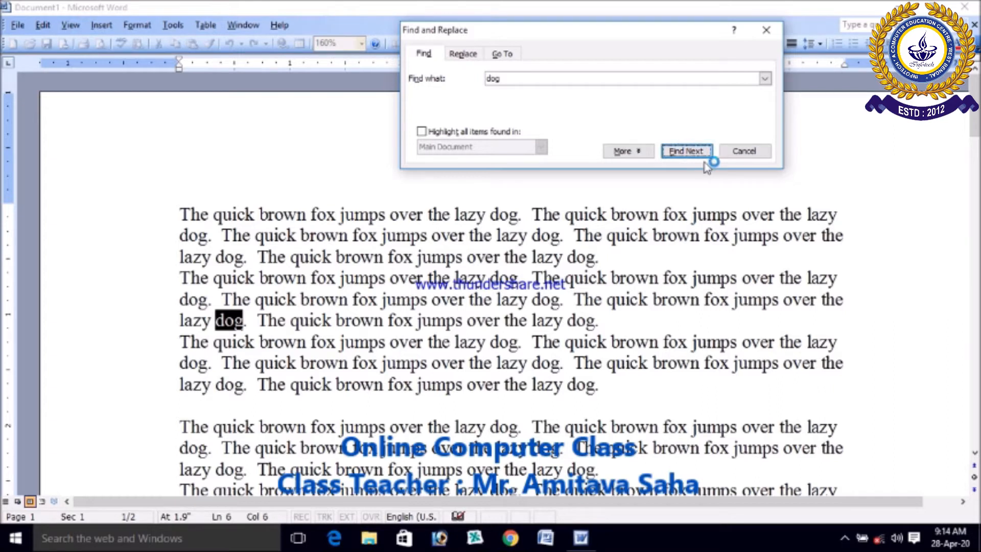
{"action": "left_click", "coordinate": [701, 151]}
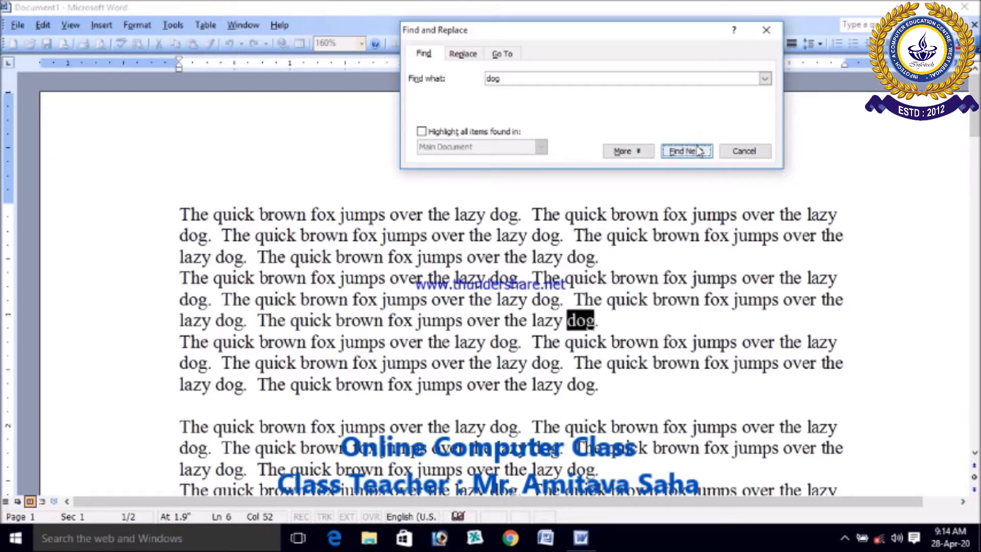
{"action": "left_click", "coordinate": [695, 151]}
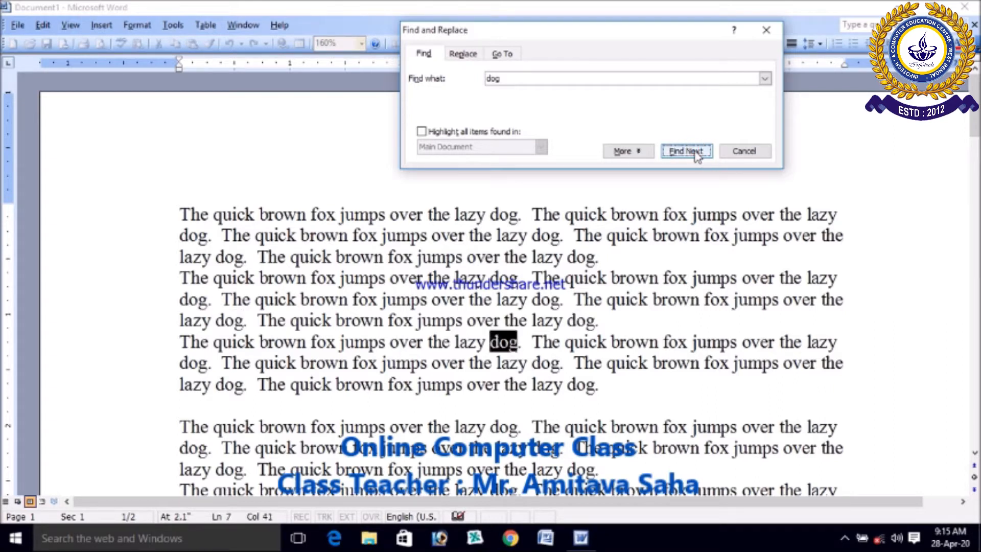
{"action": "left_click", "coordinate": [695, 152]}
{"action": "left_click", "coordinate": [695, 151]}
{"action": "left_click", "coordinate": [695, 151]}
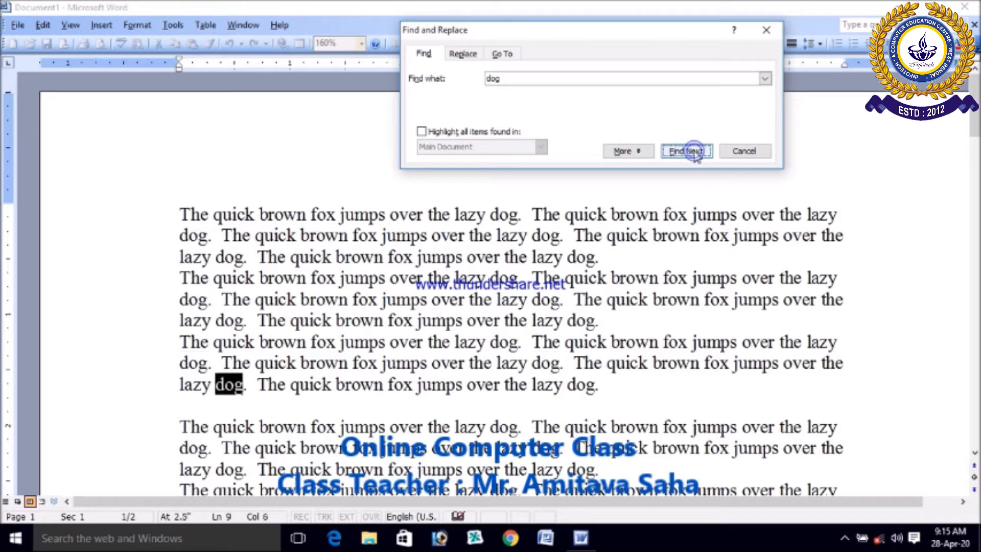
{"action": "left_click", "coordinate": [695, 152]}
{"action": "left_click", "coordinate": [695, 152]}
{"action": "left_click", "coordinate": [696, 152]}
{"action": "left_click", "coordinate": [696, 153]}
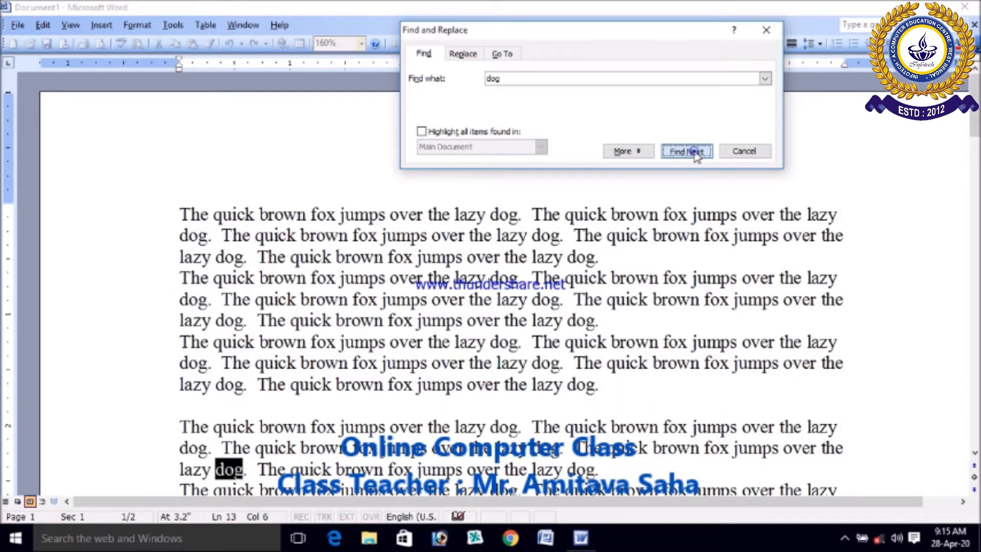
{"action": "left_click", "coordinate": [695, 152]}
{"action": "left_click", "coordinate": [696, 152]}
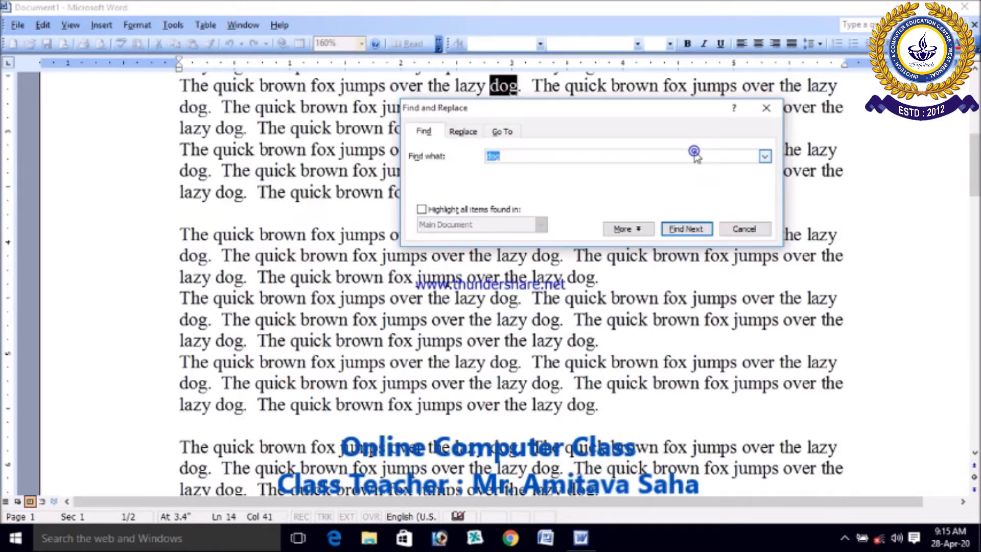
{"action": "left_click", "coordinate": [685, 229]}
{"action": "left_click", "coordinate": [685, 229]}
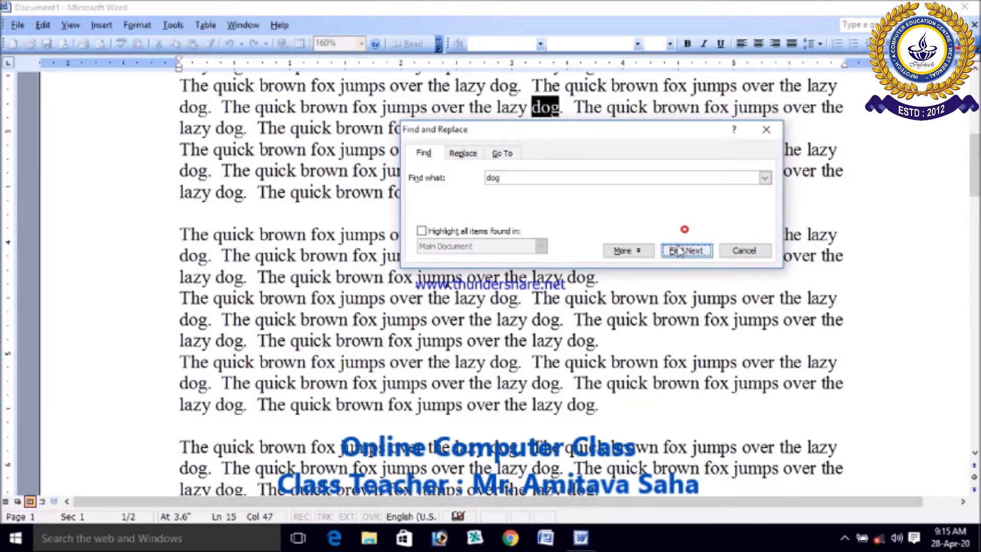
{"action": "left_click", "coordinate": [683, 250]}
{"action": "left_click", "coordinate": [677, 250]}
{"action": "left_click", "coordinate": [679, 279]}
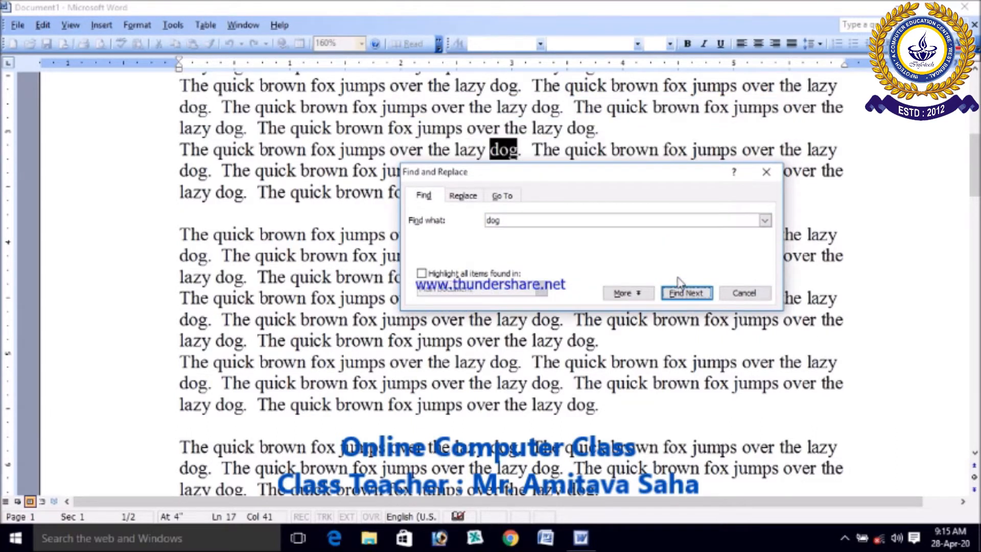
{"action": "left_click", "coordinate": [681, 289]}
{"action": "left_click", "coordinate": [681, 288]}
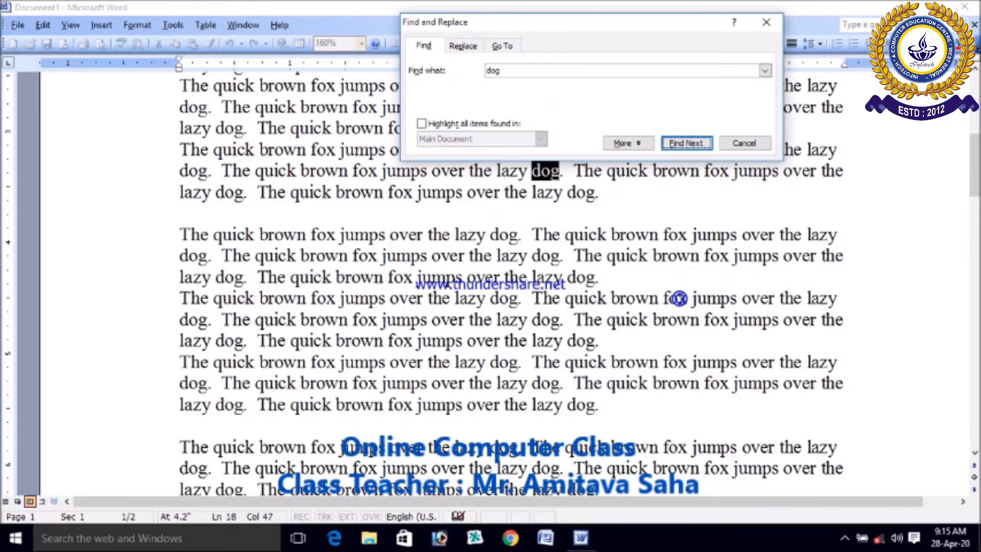
{"action": "left_click", "coordinate": [682, 145]}
{"action": "left_click", "coordinate": [680, 146]}
{"action": "left_click", "coordinate": [684, 148]}
{"action": "left_click", "coordinate": [683, 146]}
{"action": "left_click", "coordinate": [684, 146]}
{"action": "left_click", "coordinate": [684, 146]}
{"action": "left_click", "coordinate": [683, 146]}
{"action": "left_click", "coordinate": [684, 147]}
{"action": "left_click", "coordinate": [684, 147]}
{"action": "left_click", "coordinate": [684, 146]}
{"action": "left_click", "coordinate": [683, 147]}
{"action": "left_click", "coordinate": [684, 147]}
{"action": "left_click", "coordinate": [684, 146]}
{"action": "left_click", "coordinate": [683, 147]}
{"action": "left_click", "coordinate": [683, 146]}
{"action": "left_click", "coordinate": [683, 146]}
{"action": "left_click", "coordinate": [684, 145]}
{"action": "left_click", "coordinate": [683, 145]}
{"action": "left_click", "coordinate": [683, 146]}
{"action": "left_click", "coordinate": [684, 145]}
{"action": "left_click", "coordinate": [684, 147]}
{"action": "left_click", "coordinate": [684, 146]}
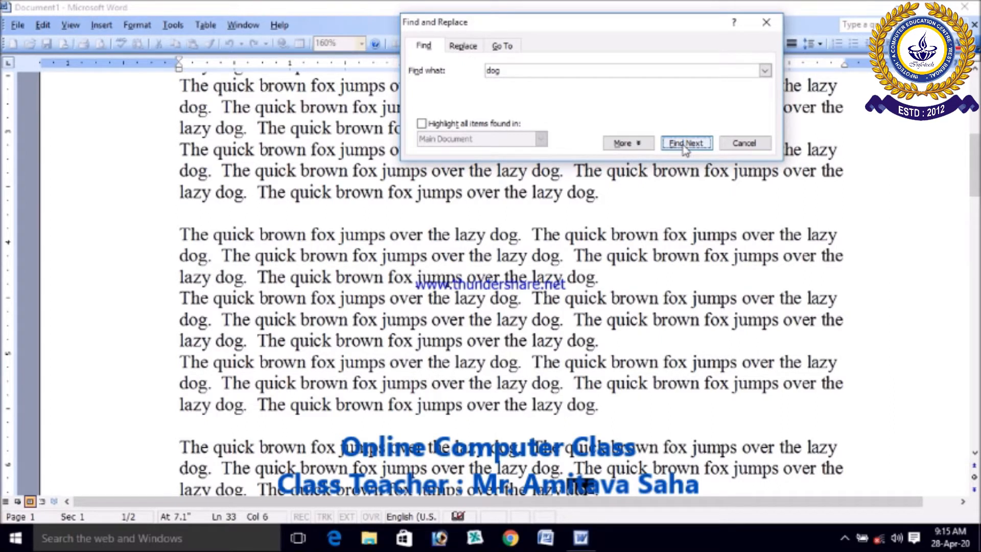
{"action": "left_click_drag", "start_coordinate": [595, 27], "coordinate": [620, 92]}
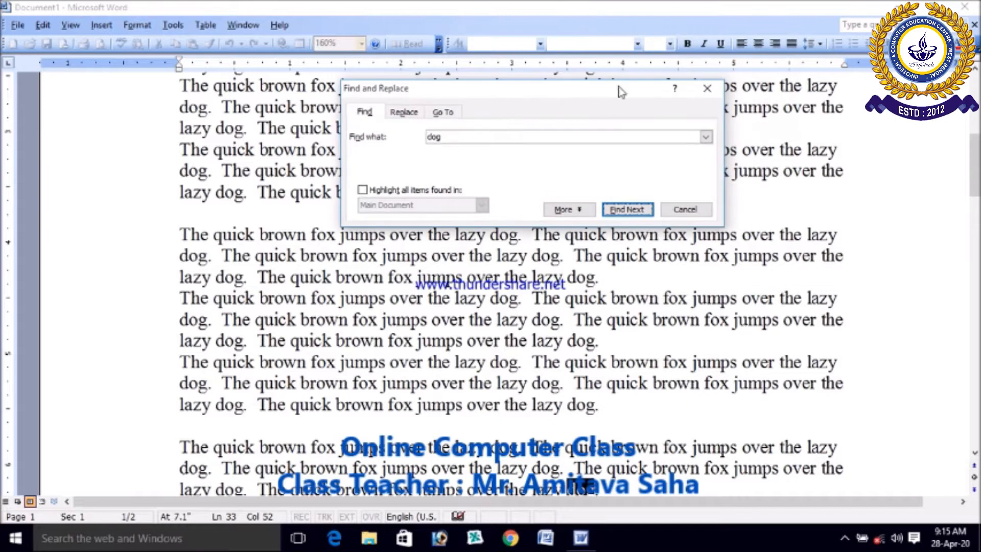
{"action": "left_click", "coordinate": [707, 88]}
Step: Return to the beginning of the document and highlight the occurrences of "fox" in the first two lines one after another
{"action": "left_click", "coordinate": [601, 467]}
{"action": "left_click", "coordinate": [669, 440]}
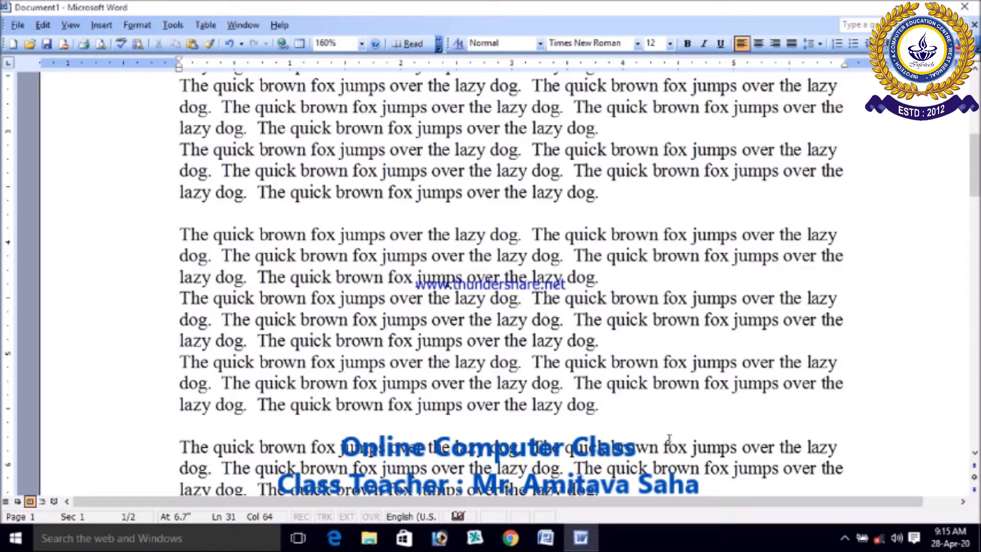
{"action": "scroll", "coordinate": [669, 438], "scroll_direction": "down", "scroll_amount": 10}
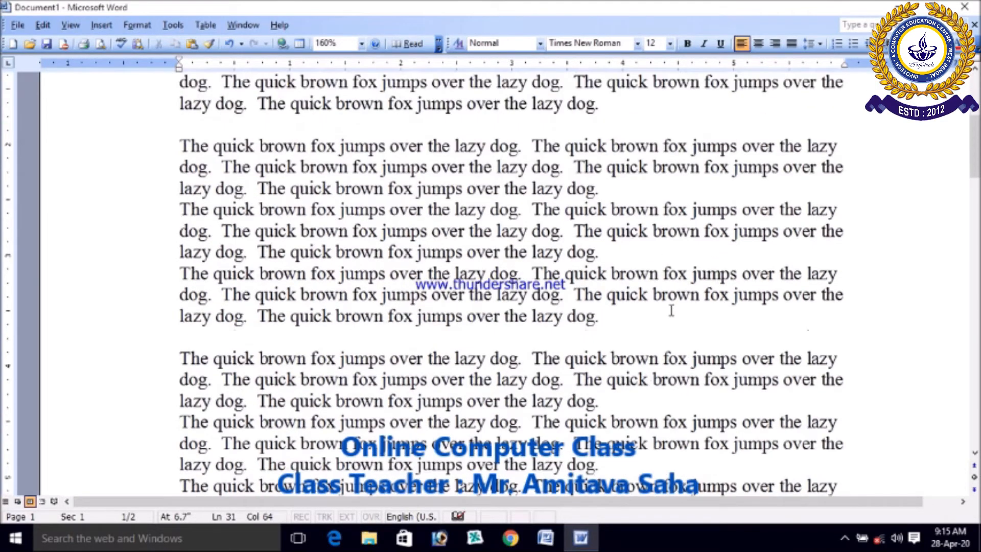
{"action": "scroll", "coordinate": [671, 310], "scroll_direction": "up", "scroll_amount": 10}
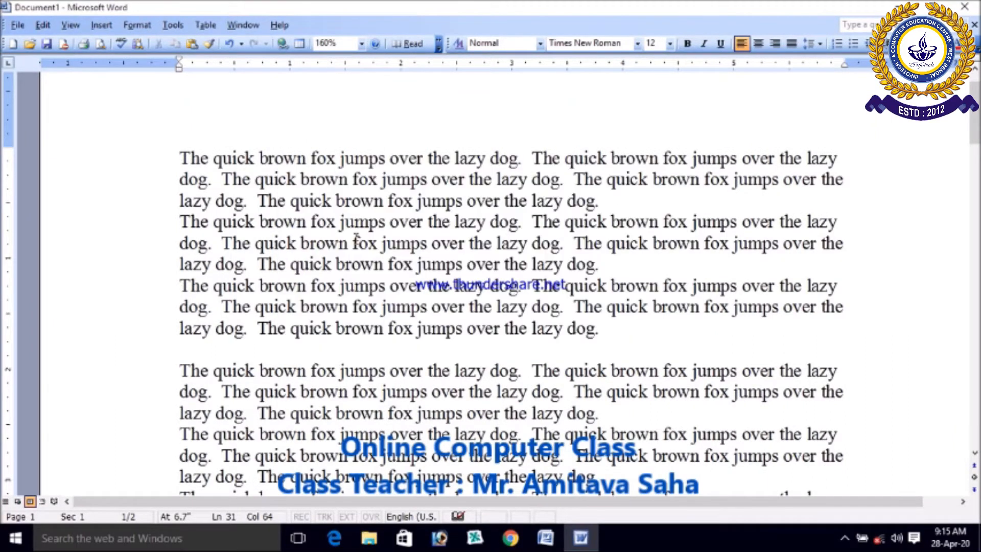
{"action": "left_click", "coordinate": [431, 264]}
{"action": "left_click_drag", "start_coordinate": [310, 159], "coordinate": [334, 159]}
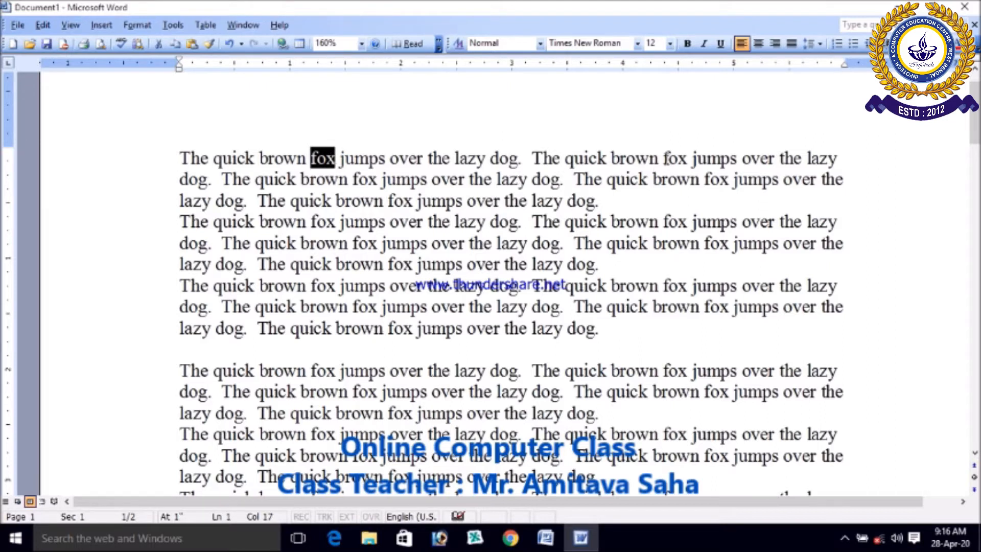
{"action": "left_click_drag", "start_coordinate": [662, 158], "coordinate": [687, 158]}
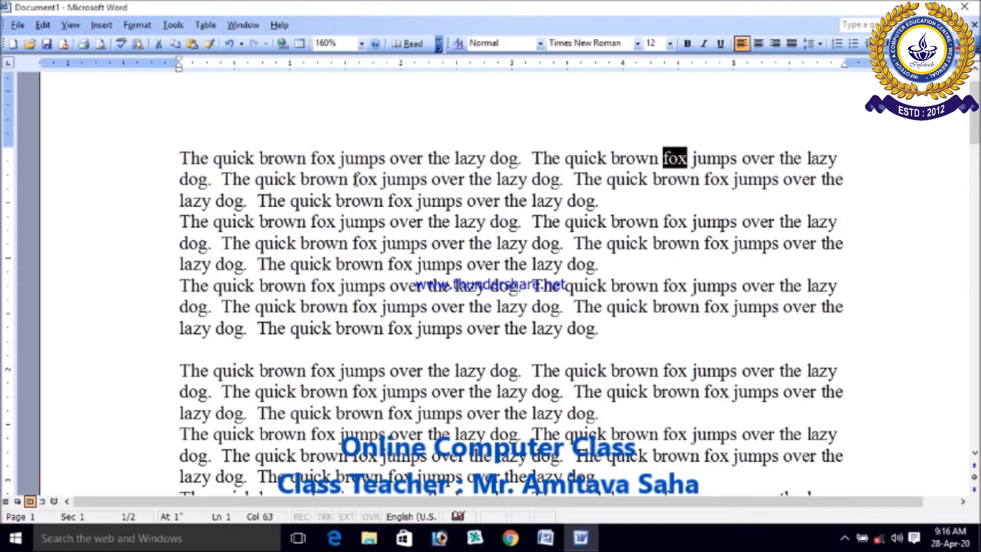
{"action": "left_click_drag", "start_coordinate": [352, 179], "coordinate": [376, 178]}
{"action": "left_click_drag", "start_coordinate": [703, 179], "coordinate": [727, 179]}
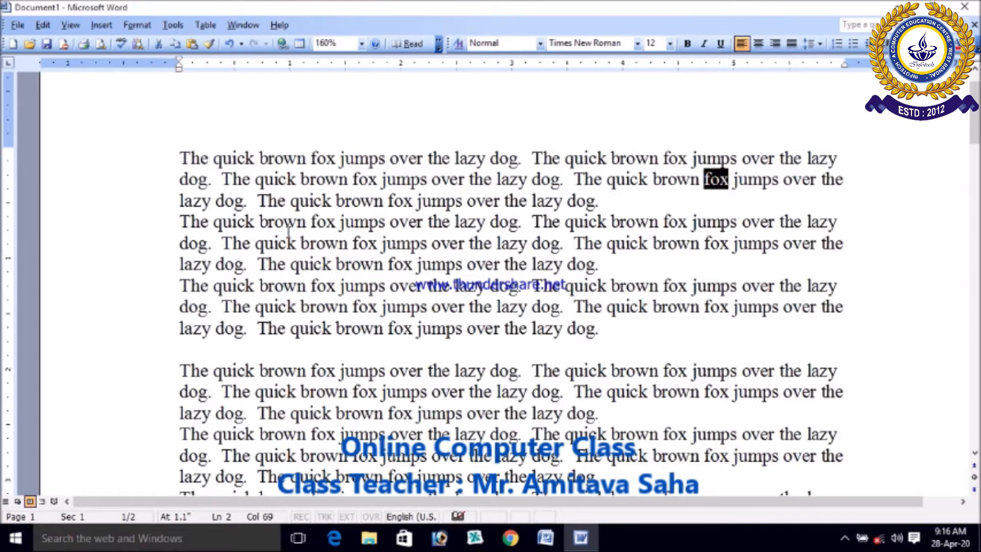
{"action": "left_click", "coordinate": [310, 389]}
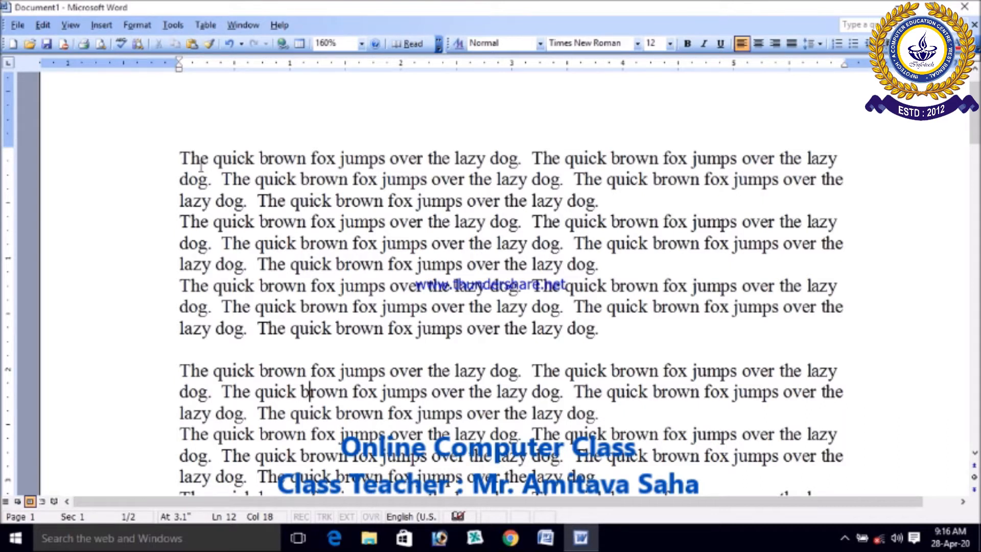
Step: Place the cursor in the word "brown" in the fourth line and start a Replace with "fox" as the search text
{"action": "left_click", "coordinate": [224, 200]}
{"action": "left_click", "coordinate": [284, 218]}
{"action": "left_click", "coordinate": [48, 26]}
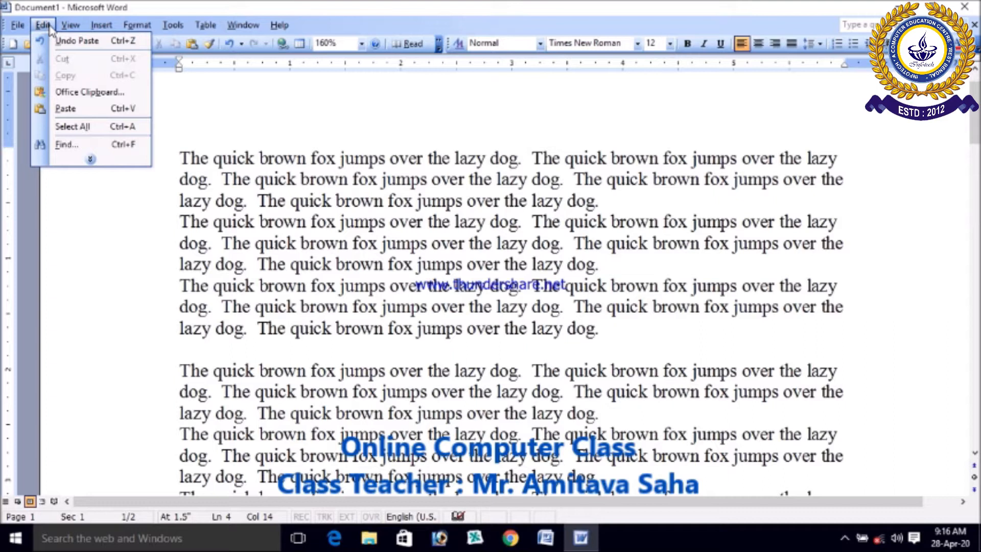
{"action": "left_click", "coordinate": [103, 162]}
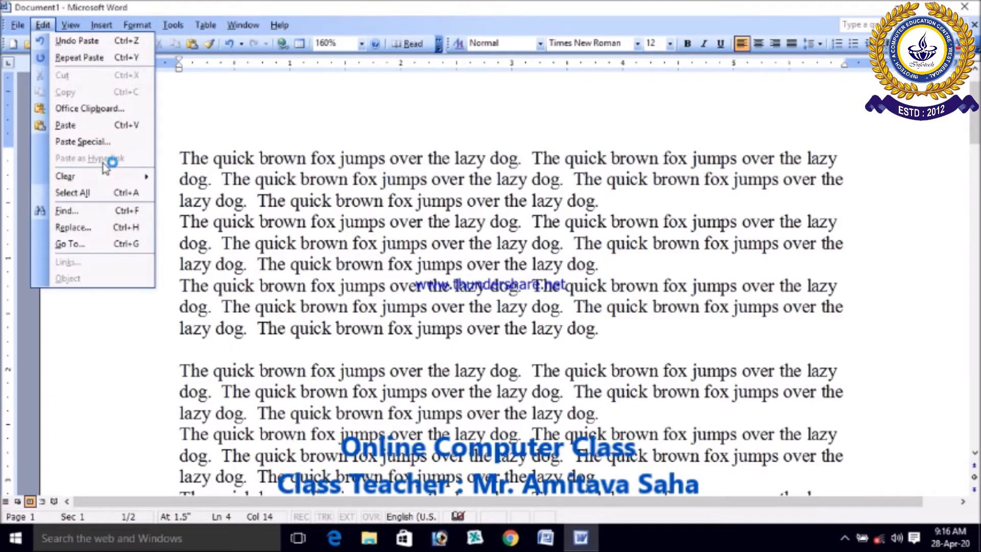
{"action": "left_click", "coordinate": [89, 231]}
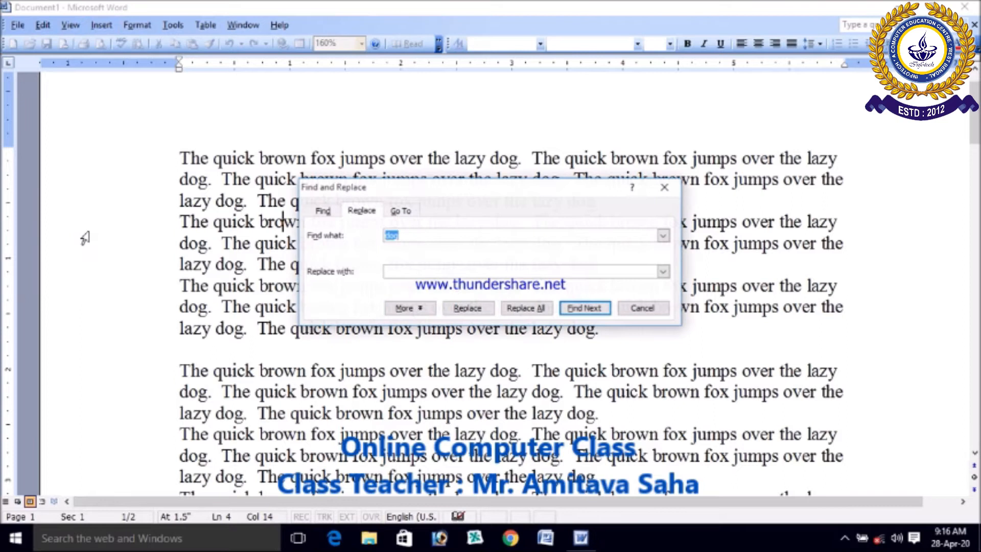
{"action": "left_click", "coordinate": [414, 234]}
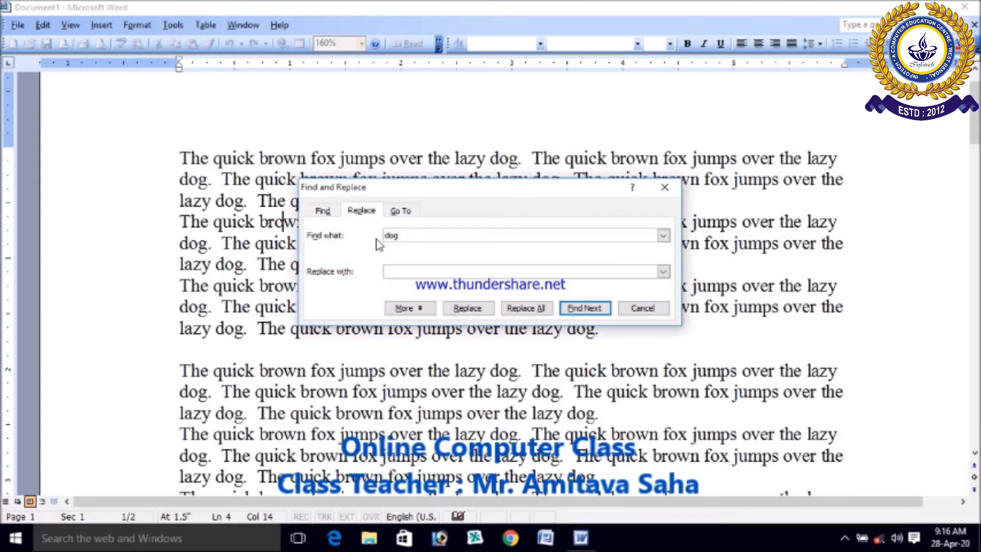
{"action": "left_click_drag", "start_coordinate": [451, 193], "coordinate": [445, 248]}
{"action": "left_click", "coordinate": [313, 336]}
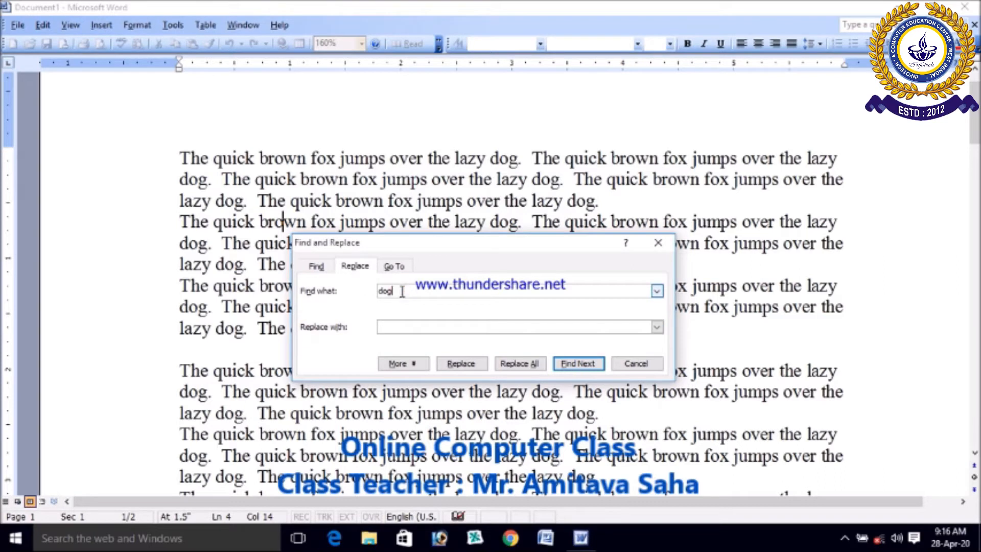
{"action": "double_click", "coordinate": [386, 291]}
{"action": "type", "text": "fox"}
Step: Enter "Cat" as the replacement text for "fox"
{"action": "left_click", "coordinate": [387, 328]}
{"action": "left_click_drag", "start_coordinate": [439, 243], "coordinate": [461, 245]}
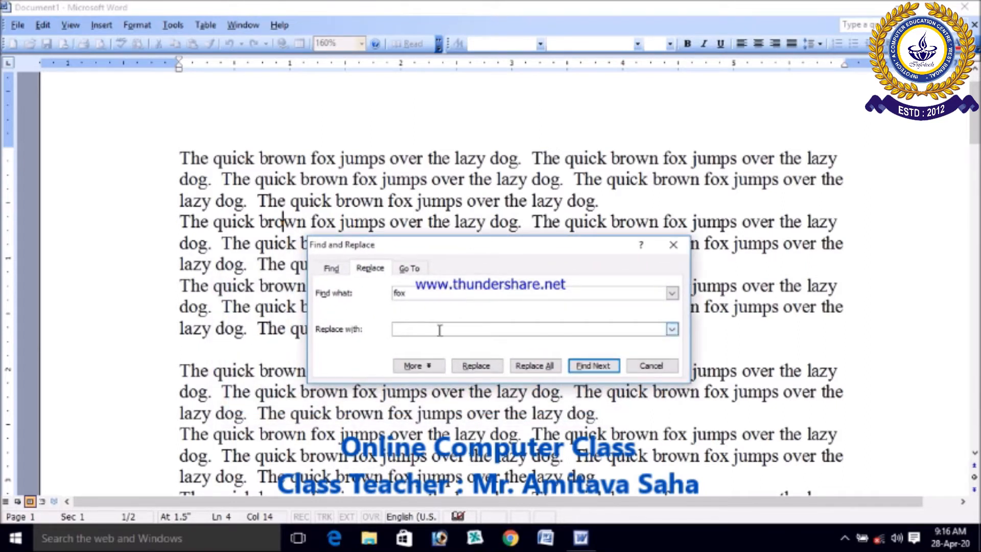
{"action": "left_click", "coordinate": [406, 332]}
{"action": "type", "text": "cat"}
{"action": "left_click_drag", "start_coordinate": [513, 248], "coordinate": [510, 177]}
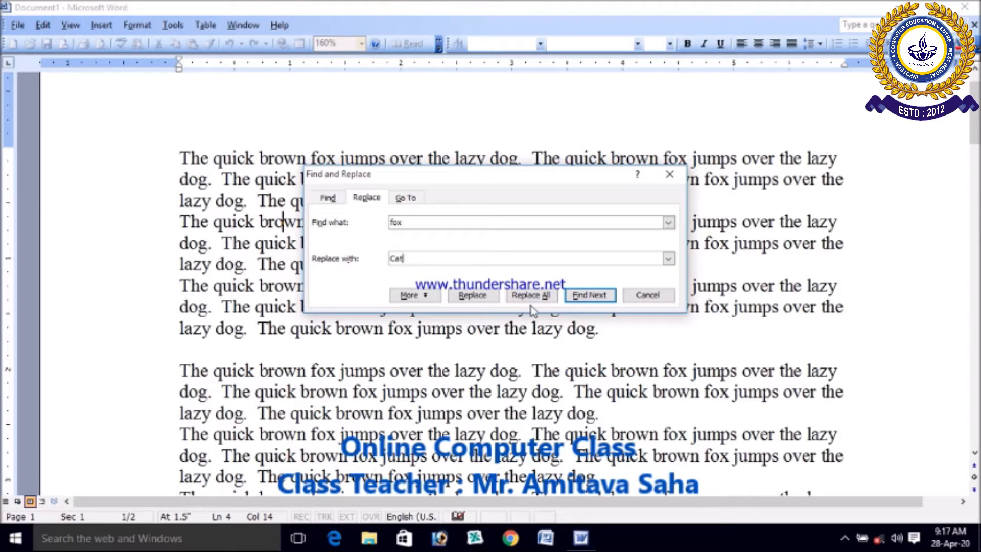
Step: Replace only the first "fox" in the fourth line with "Cat" and move the dialog away from that line
{"action": "left_click", "coordinate": [470, 299]}
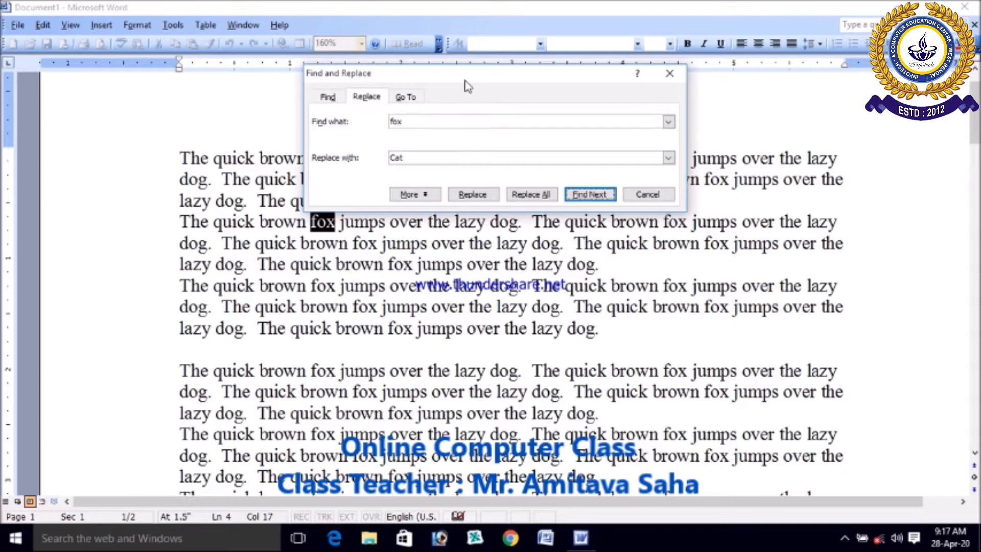
{"action": "left_click", "coordinate": [475, 196]}
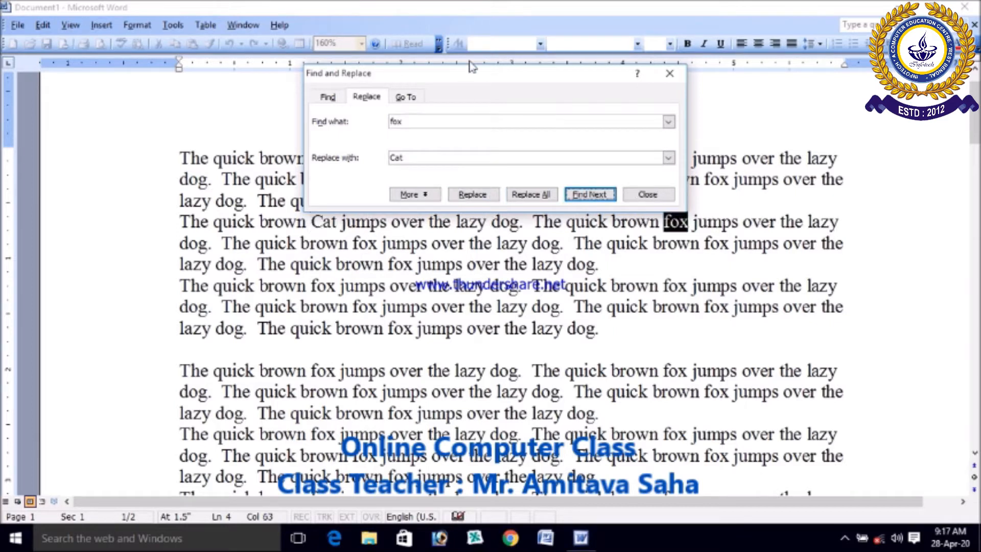
{"action": "left_click_drag", "start_coordinate": [469, 70], "coordinate": [569, 276]}
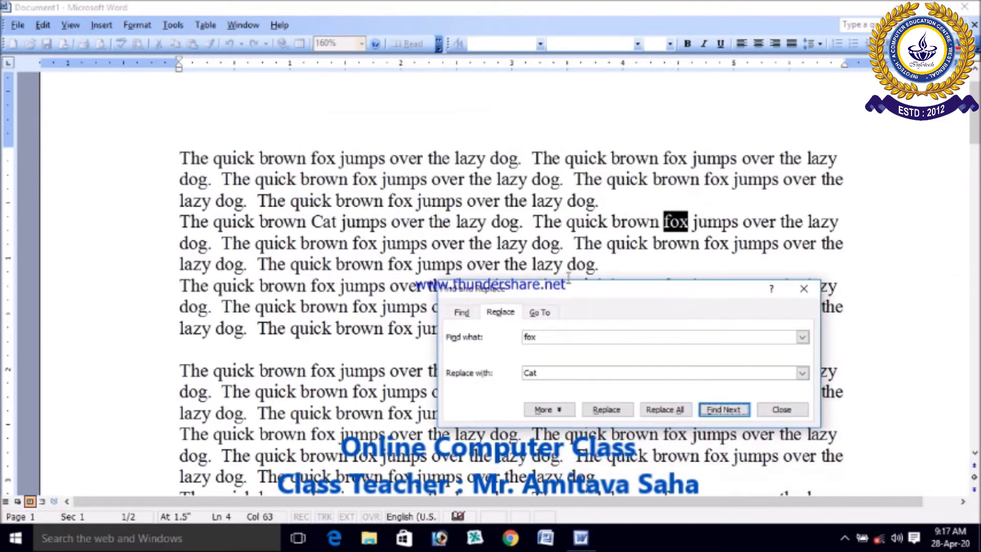
{"action": "left_click", "coordinate": [309, 223]}
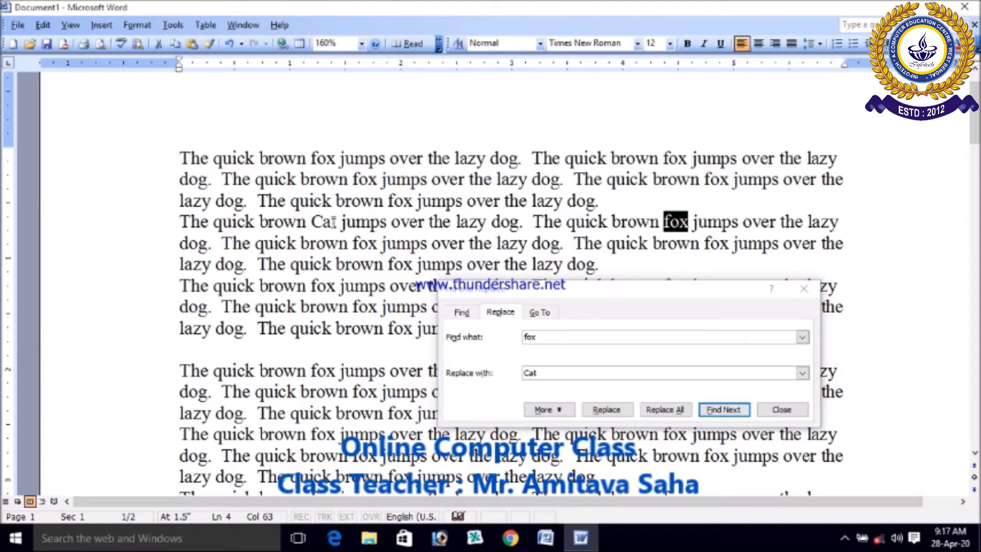
Step: Replace every remaining "fox" in the document with "Cat" and close the Find and Replace dialog
{"action": "left_click_drag", "start_coordinate": [632, 290], "coordinate": [357, 181]}
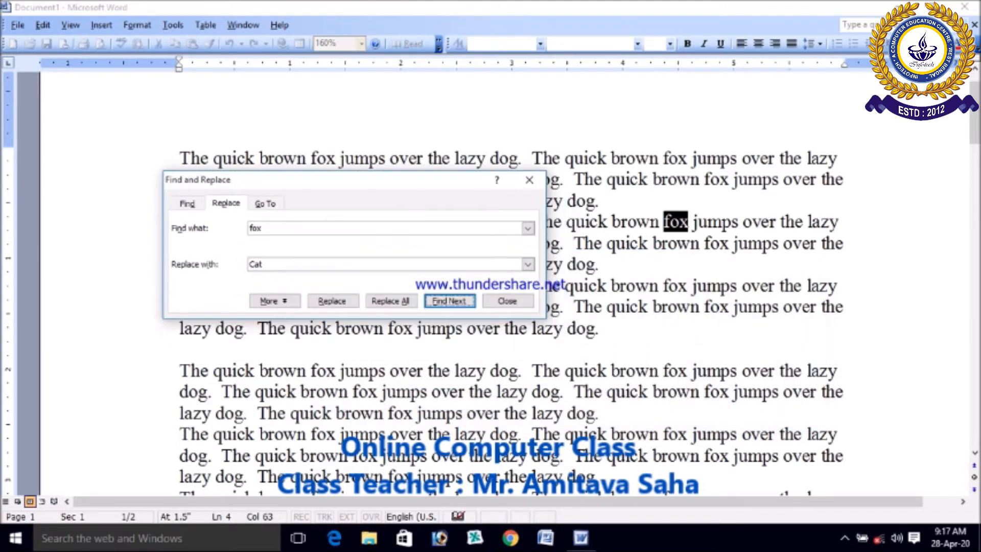
{"action": "left_click", "coordinate": [399, 304]}
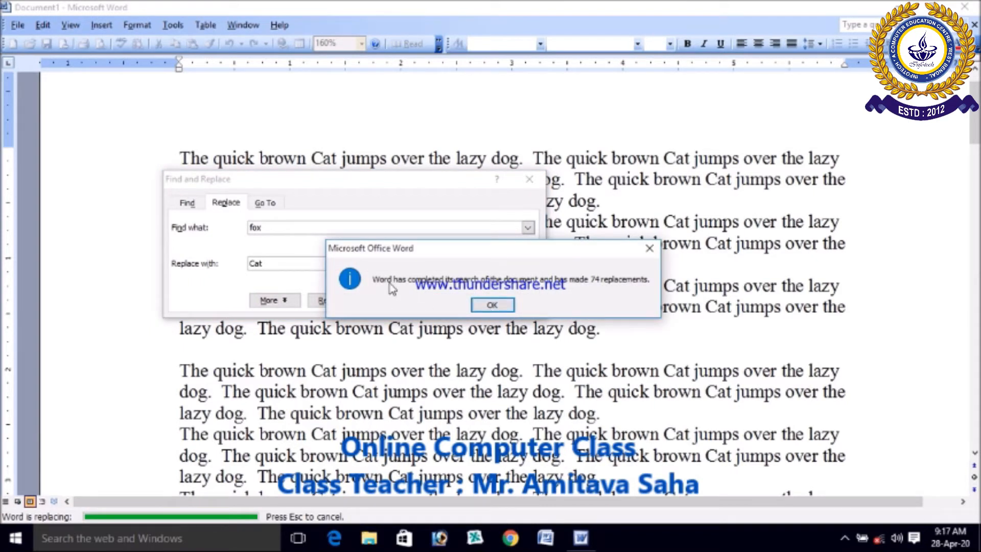
{"action": "left_click", "coordinate": [493, 306]}
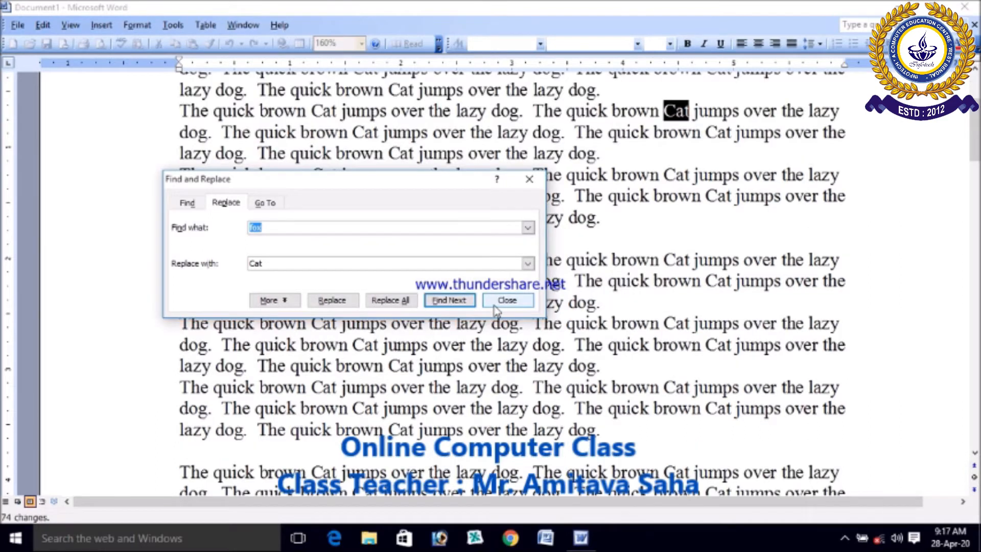
{"action": "left_click", "coordinate": [503, 297]}
{"action": "left_click", "coordinate": [750, 343]}
Step: Highlight several occurrences of "Cat" in the first four lines and check the replacements through the rest of the document
{"action": "scroll", "coordinate": [750, 343], "scroll_direction": "up", "scroll_amount": 3}
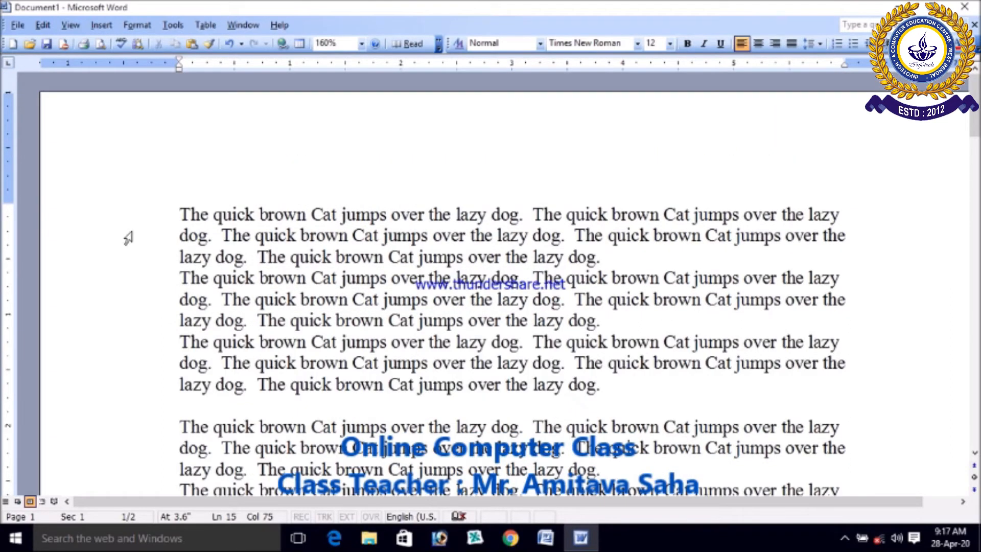
{"action": "double_click", "coordinate": [321, 214]}
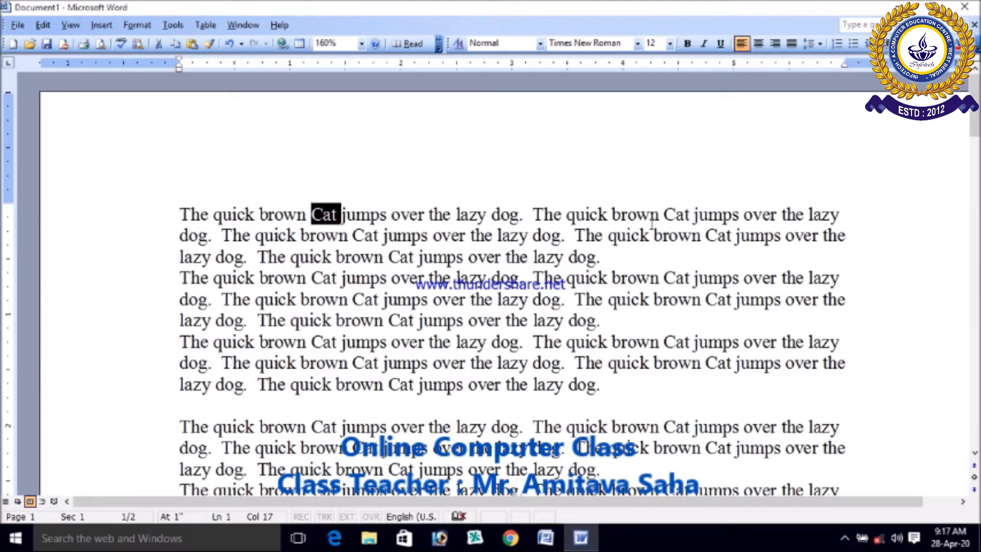
{"action": "double_click", "coordinate": [669, 215]}
{"action": "left_click_drag", "start_coordinate": [352, 236], "coordinate": [374, 235]}
{"action": "left_click_drag", "start_coordinate": [704, 236], "coordinate": [736, 236]}
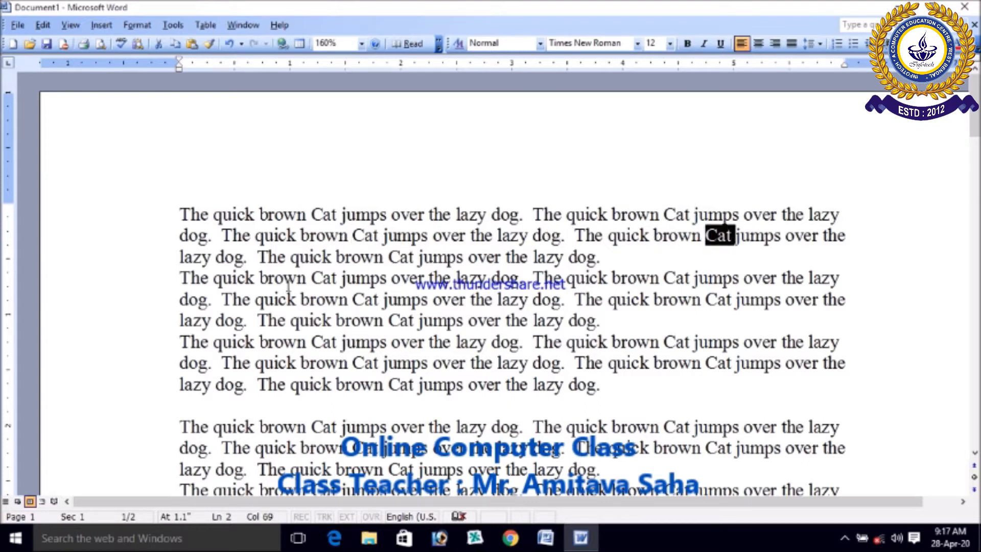
{"action": "left_click_drag", "start_coordinate": [312, 277], "coordinate": [339, 278]}
{"action": "left_click_drag", "start_coordinate": [388, 256], "coordinate": [414, 258]}
{"action": "left_click", "coordinate": [432, 320]}
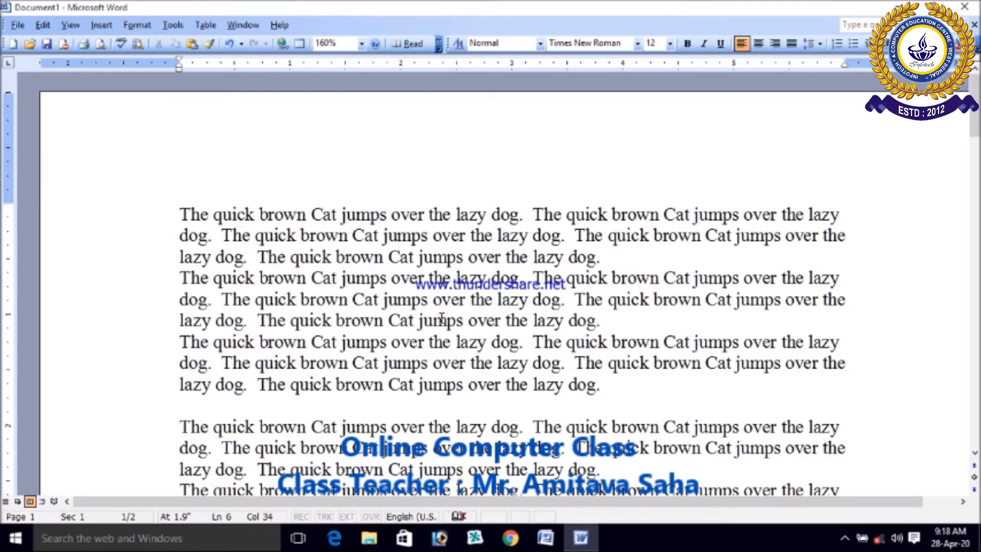
{"action": "scroll", "coordinate": [456, 321], "scroll_direction": "down", "scroll_amount": 10}
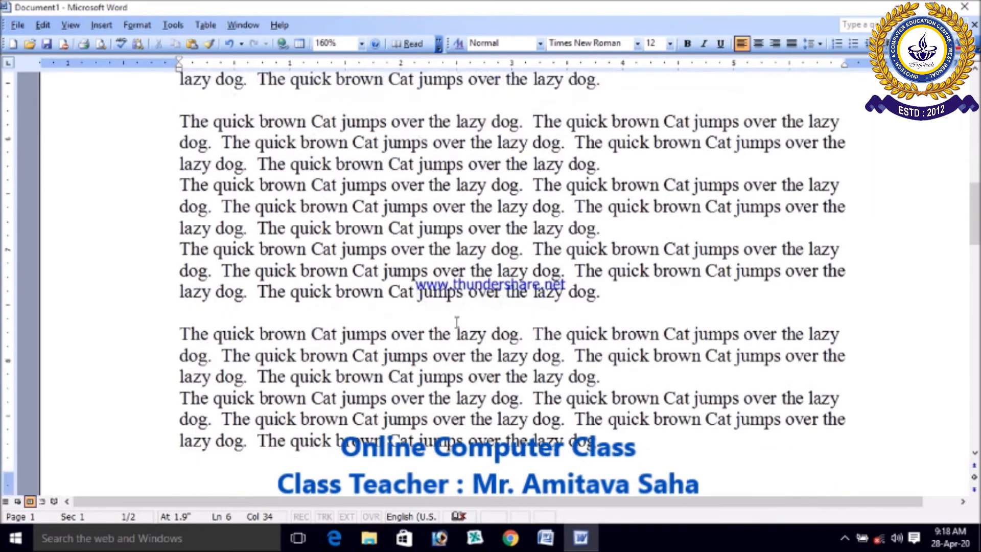
{"action": "scroll", "coordinate": [456, 321], "scroll_direction": "up", "scroll_amount": 6}
{"action": "scroll", "coordinate": [456, 320], "scroll_direction": "up", "scroll_amount": 3}
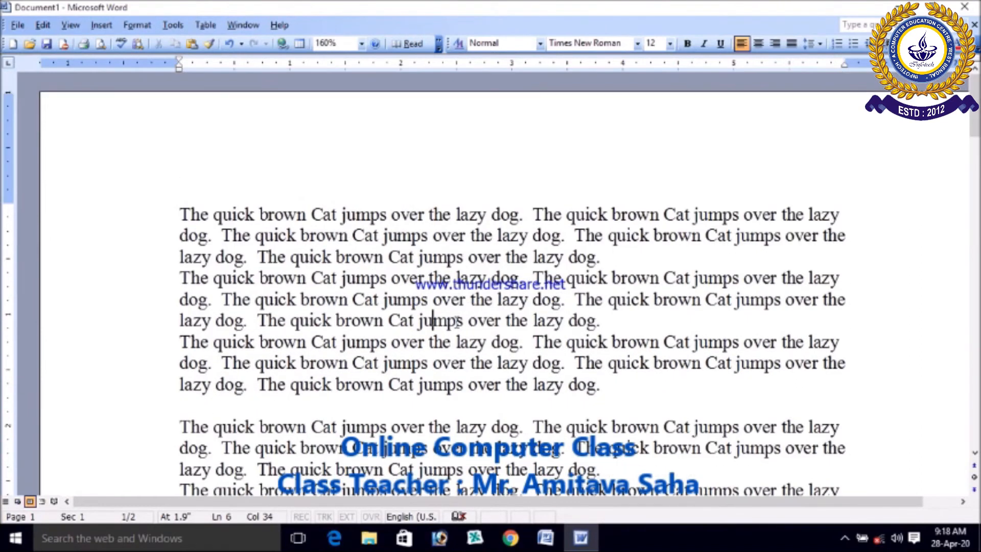
{"action": "scroll", "coordinate": [456, 321], "scroll_direction": "down", "scroll_amount": 2}
{"action": "scroll", "coordinate": [456, 320], "scroll_direction": "up", "scroll_amount": 4}
Step: Delete the whole document text and generate fresh sample paragraphs with =rand()
{"action": "key", "text": "ctrl+a"}
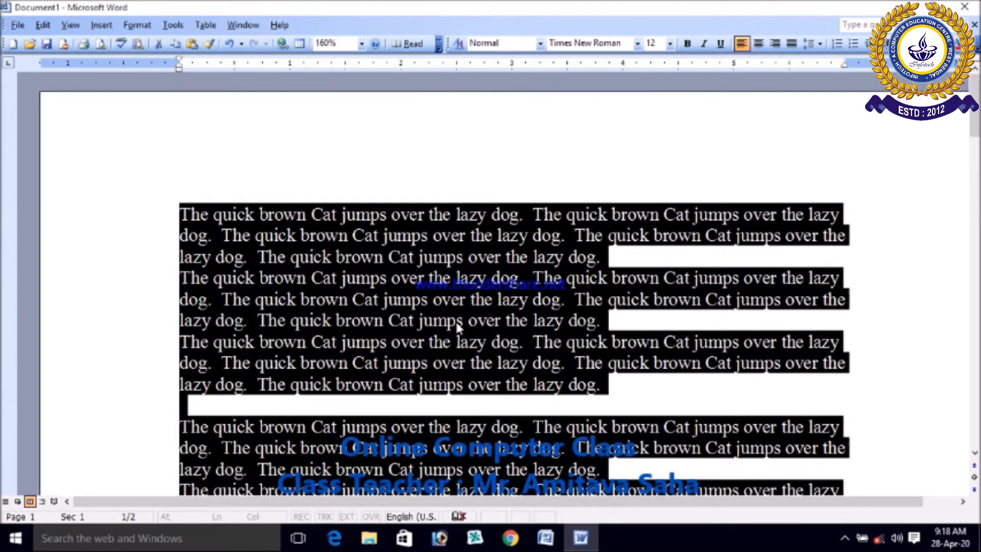
{"action": "key", "text": "Delete"}
{"action": "type", "text": "=rand()"}
{"action": "key", "text": "Return"}
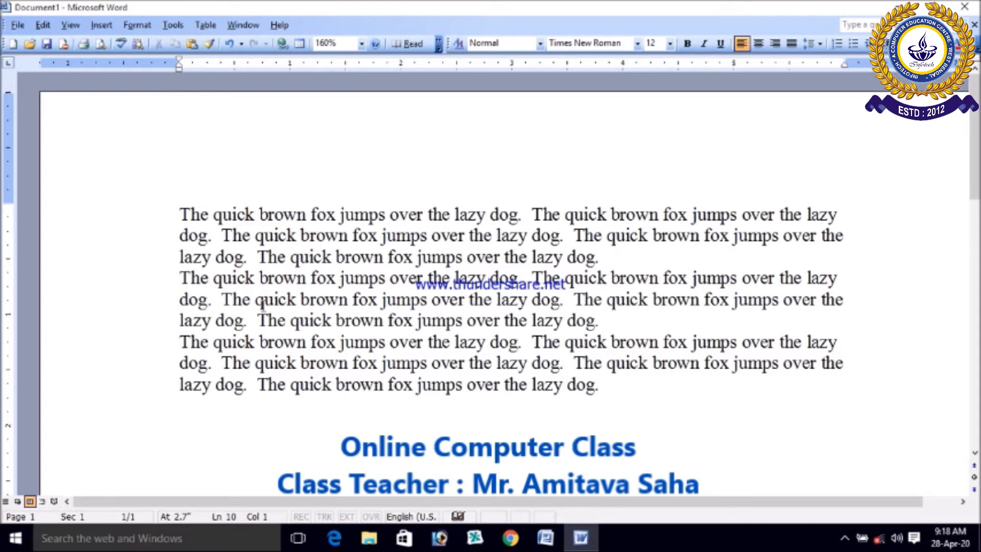
Step: Copy the text from "The quick" in the sixth line through the second "quick" in the seventh line
{"action": "left_click_drag", "start_coordinate": [257, 321], "coordinate": [611, 339]}
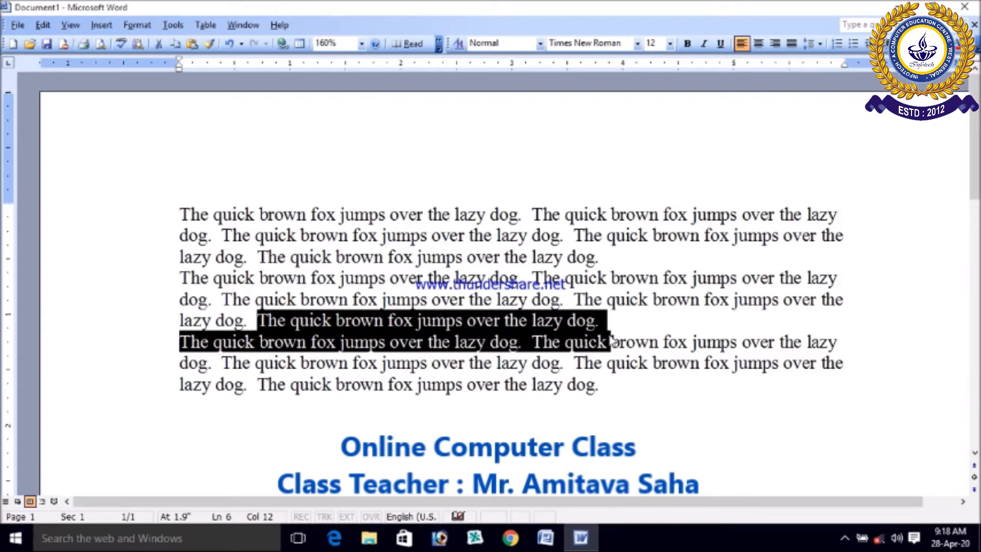
{"action": "left_click", "coordinate": [44, 25]}
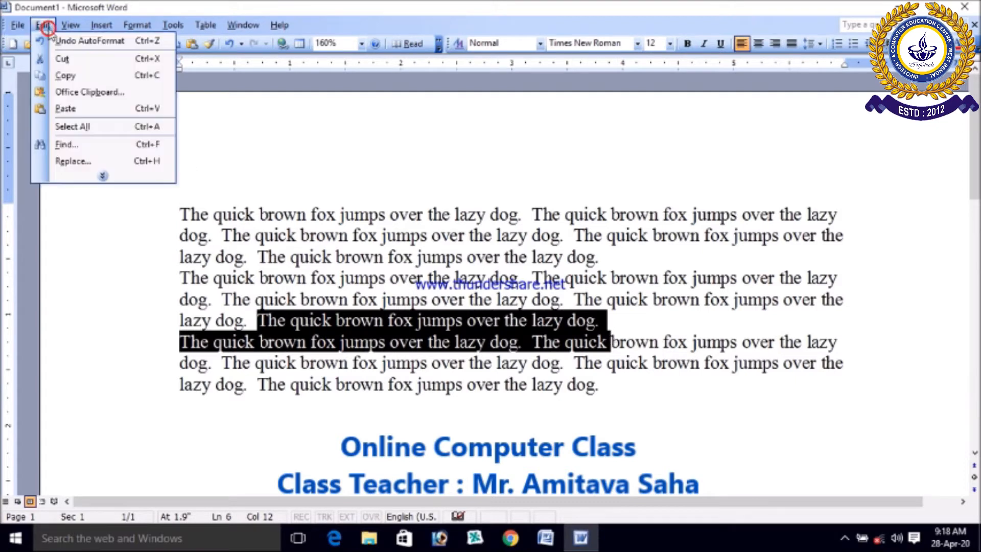
{"action": "left_click", "coordinate": [69, 81]}
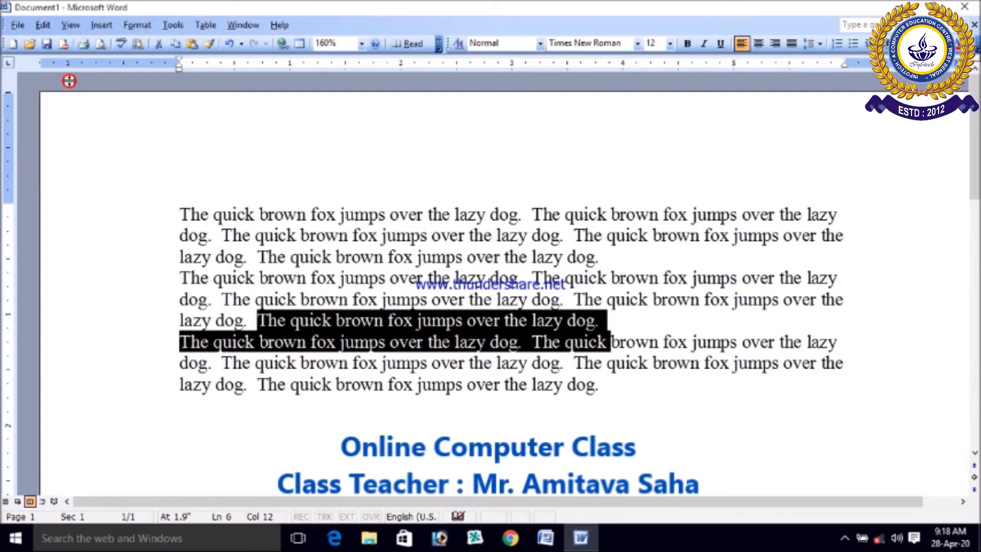
Step: Add an empty line below the last paragraph and paste the copied text beneath it
{"action": "left_click", "coordinate": [187, 410]}
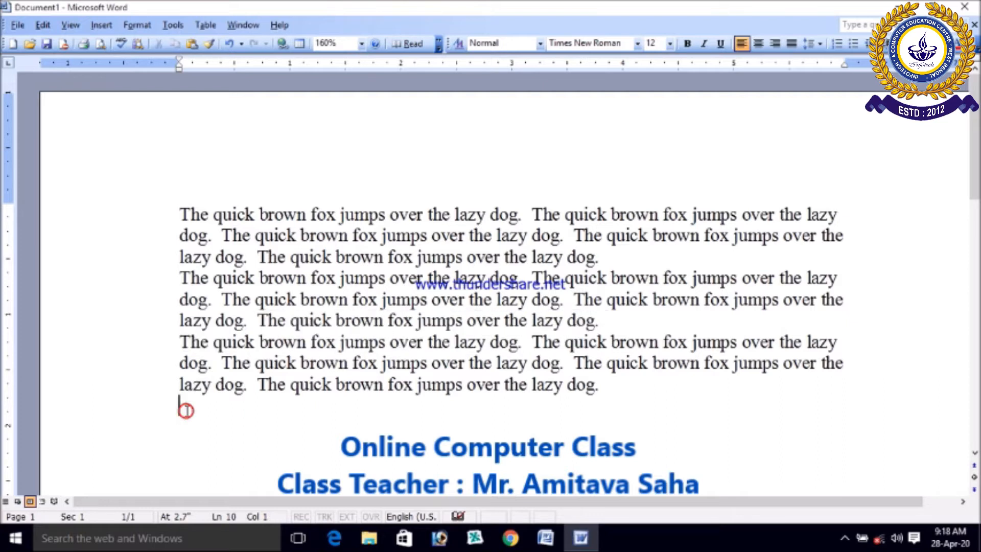
{"action": "key", "text": "Return"}
{"action": "left_click", "coordinate": [43, 25]}
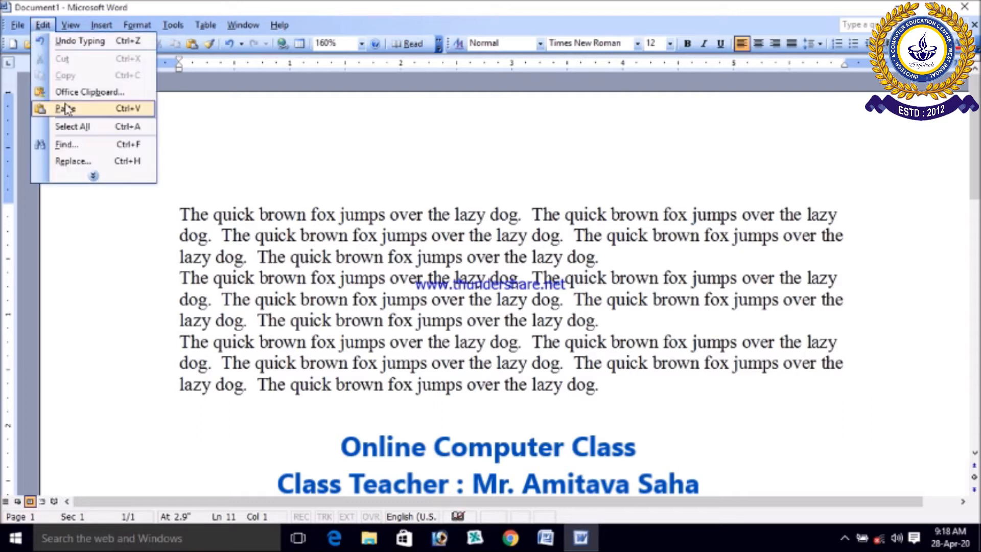